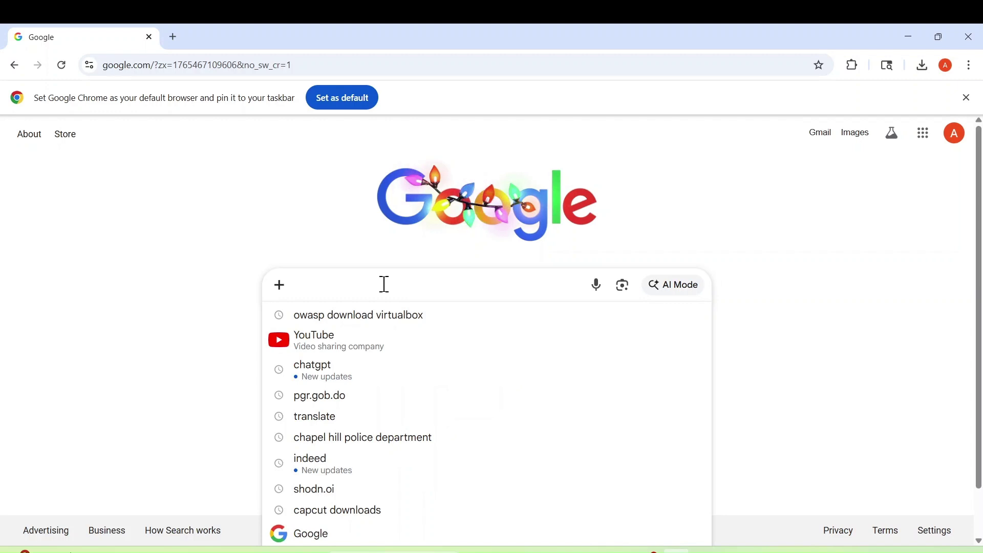
text(dow)
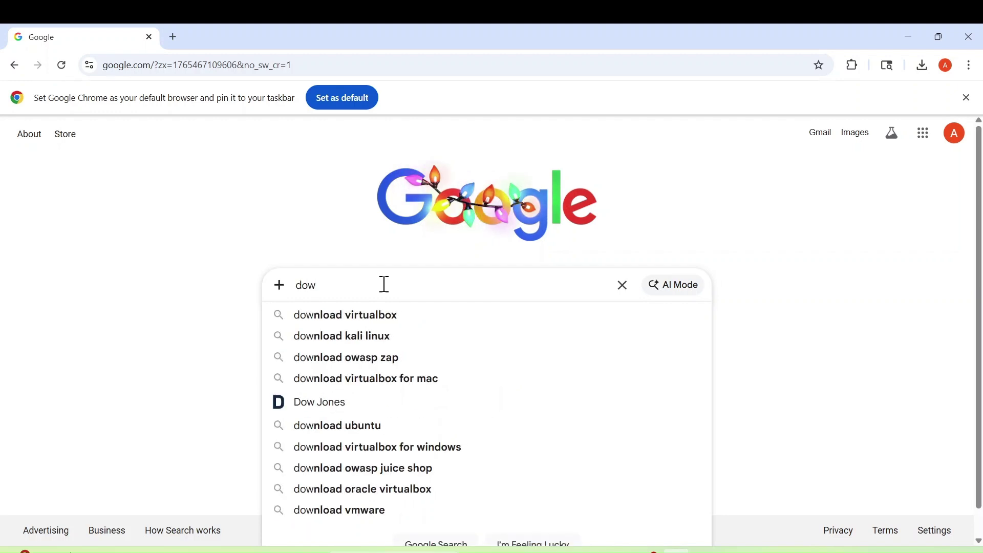
key(BackSpace)
key(BackSpace)
key(BackSpace)
Step: Search Google for "metasploit download" and download Metasploitable from the SourceForge result
text(meta)
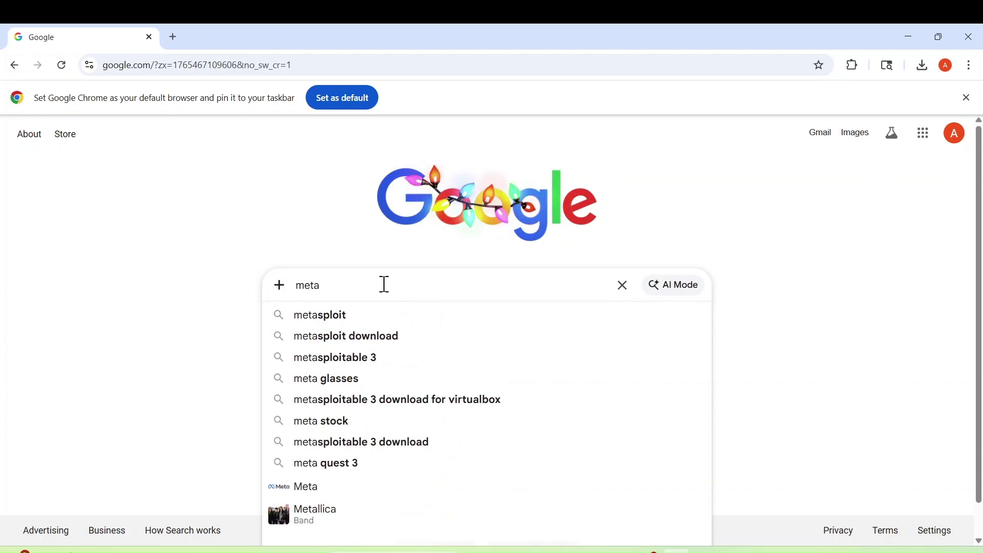
click(379, 337)
scroll(264, 303, down, 4)
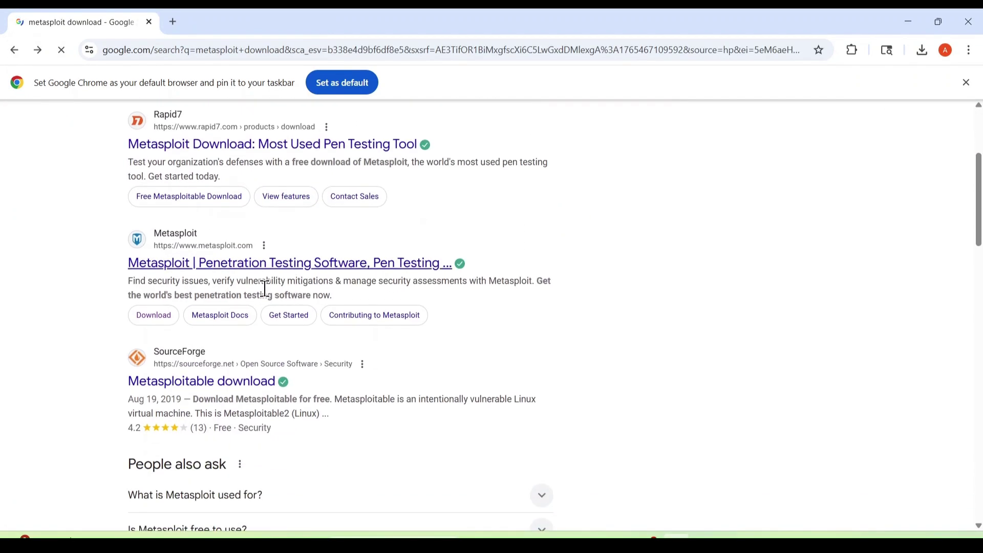
click(225, 385)
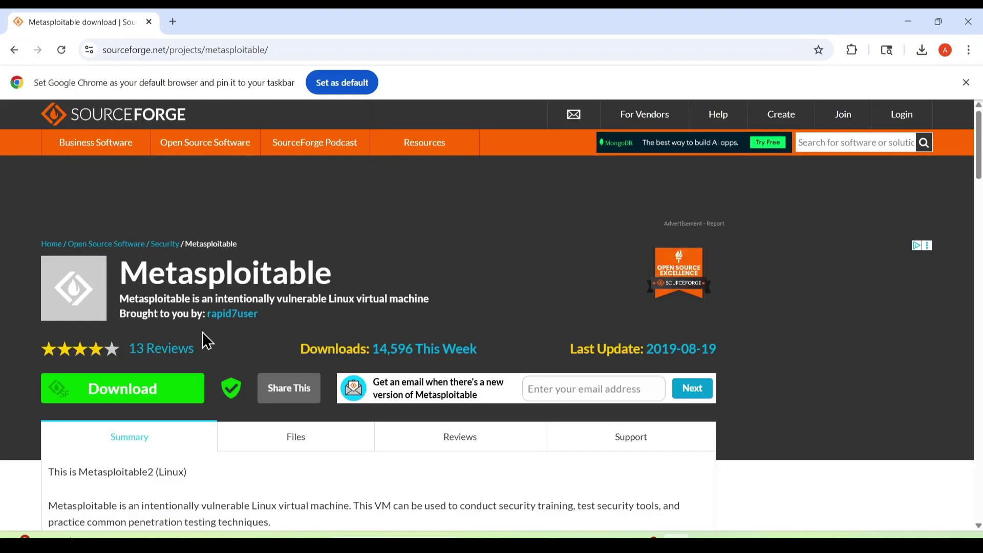
scroll(295, 392, down, 1)
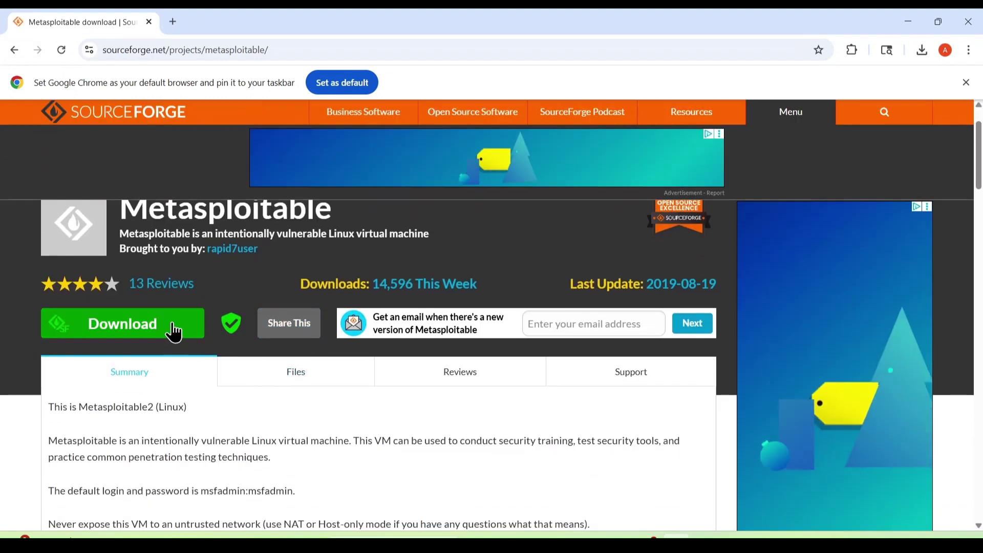
click(171, 332)
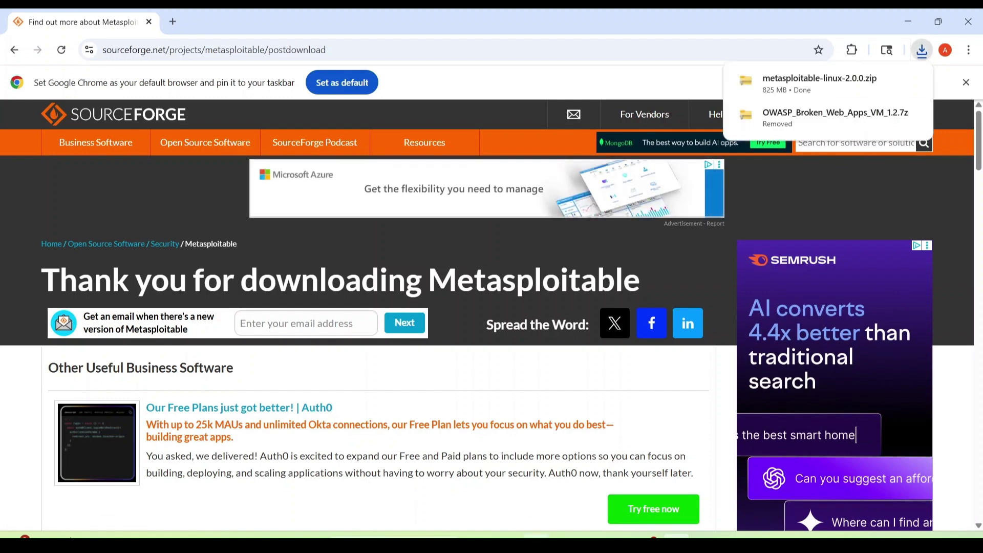
Step: In File Explorer, extract the Metasploitable2-Linux folder from metasploitable-linux-2.0.0.zip into the Downloads folder
click(536, 542)
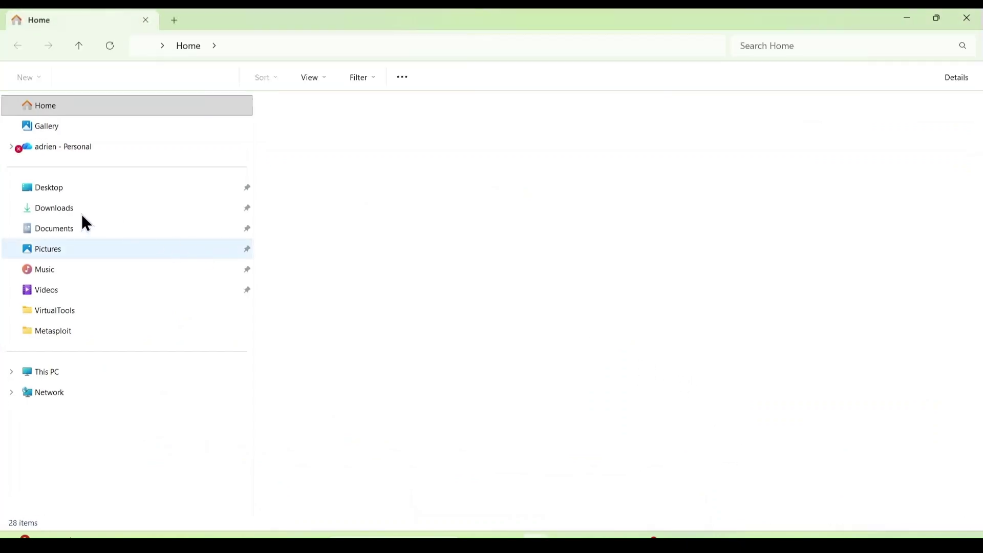
click(62, 231)
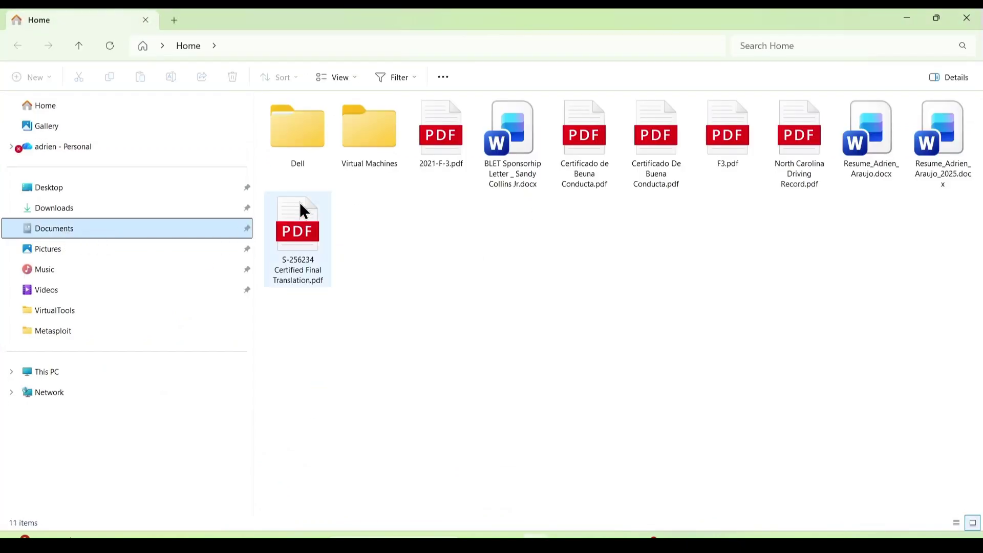
click(56, 208)
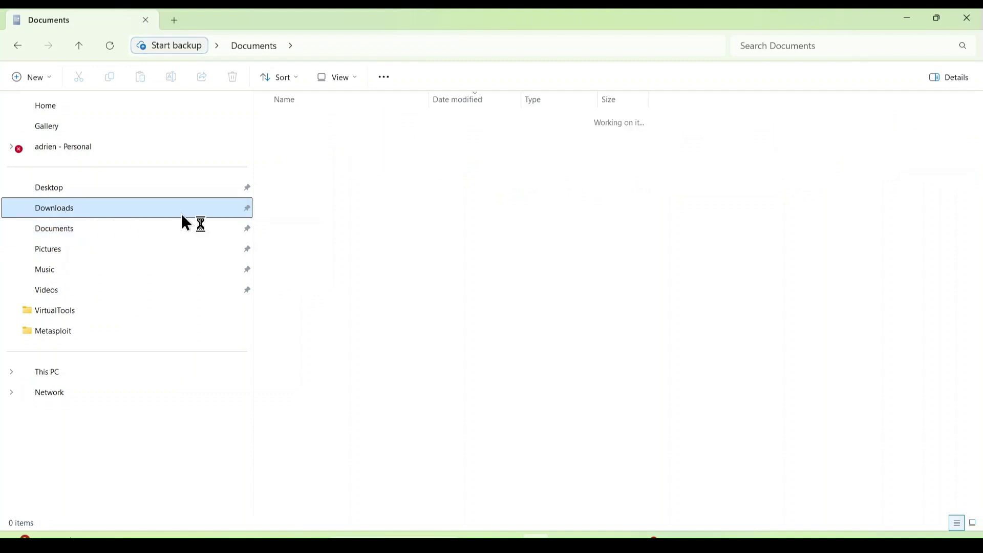
double_click(349, 137)
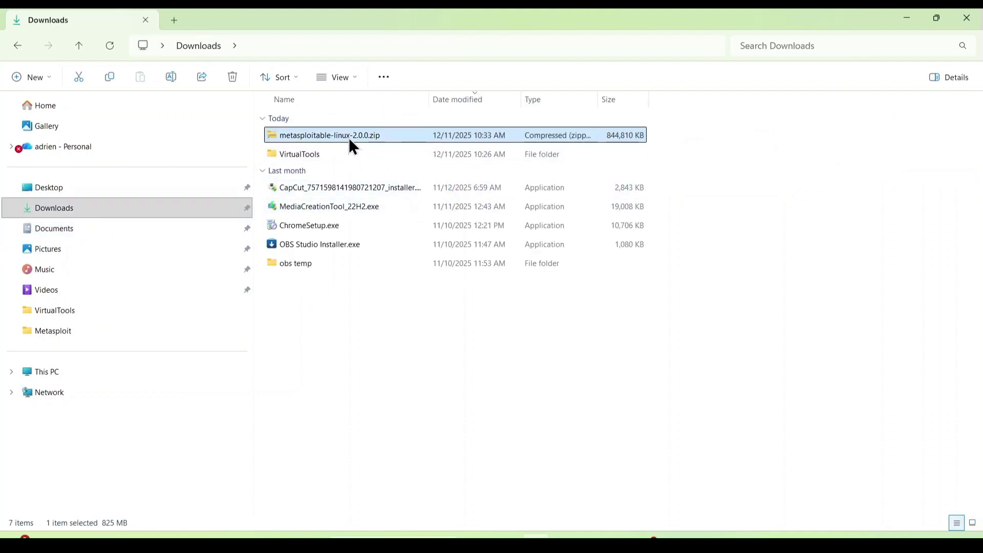
drag(290, 119, 57, 210)
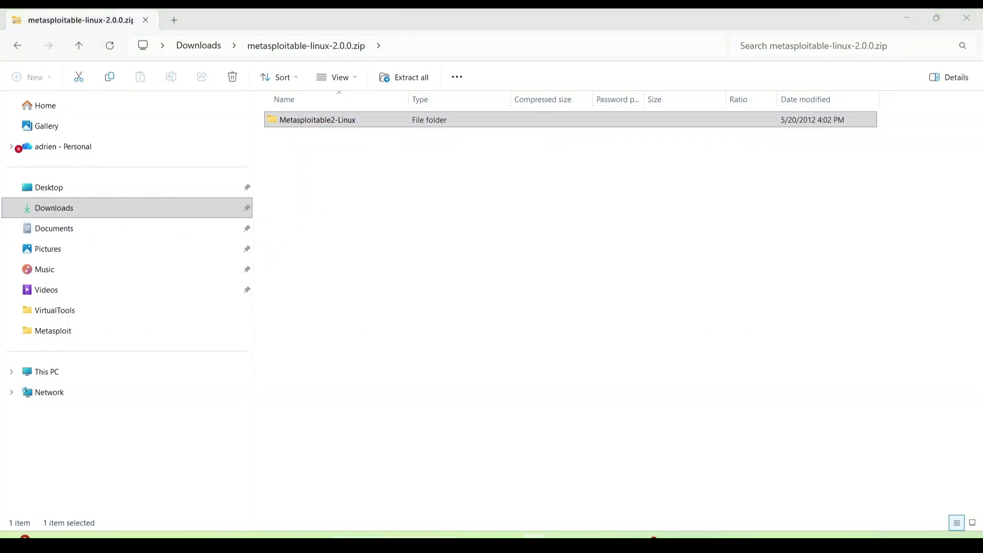
drag(752, 299, 606, 260)
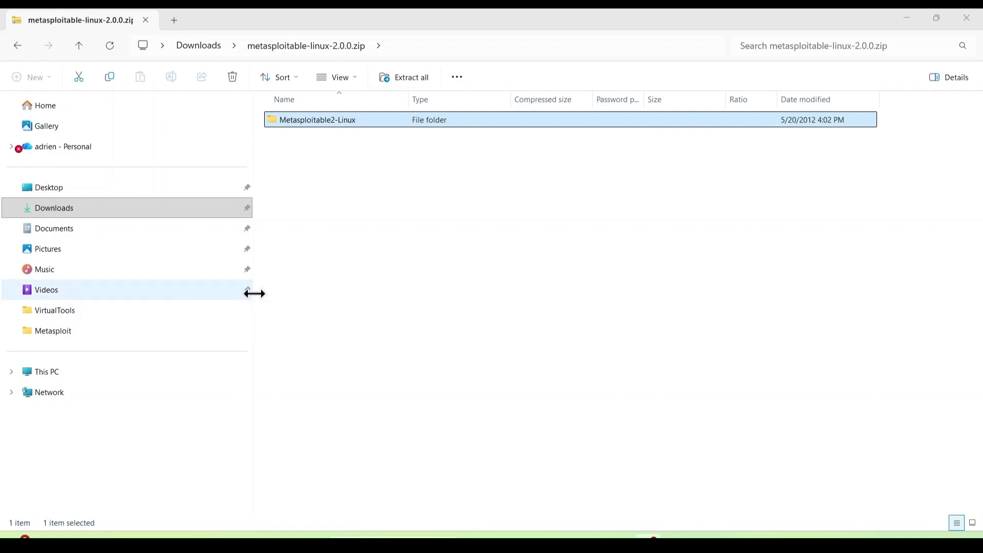
Step: Move the extracted Metasploitable2-Linux folder into the VirtualTools folder in Downloads and check that folder's contents
click(18, 46)
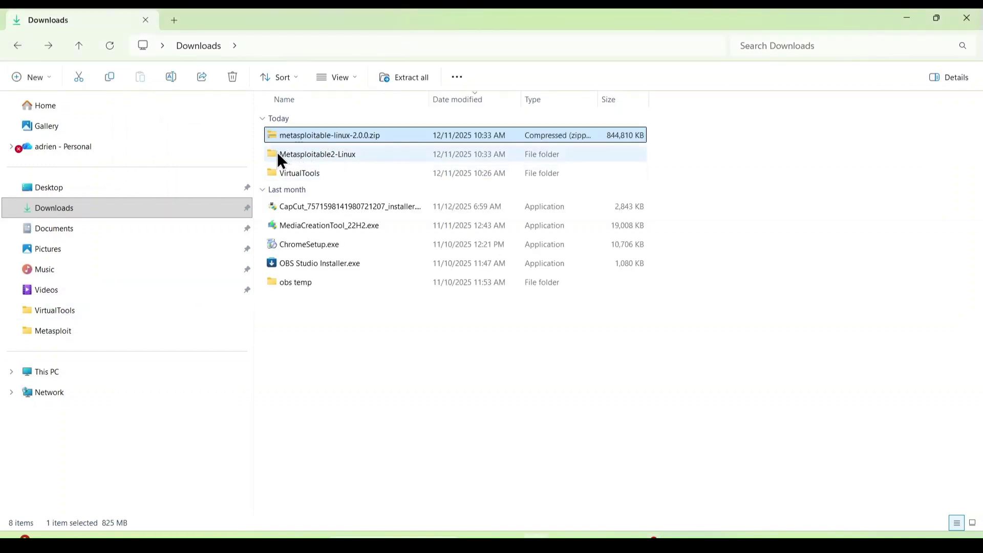
drag(277, 152, 297, 175)
click(289, 152)
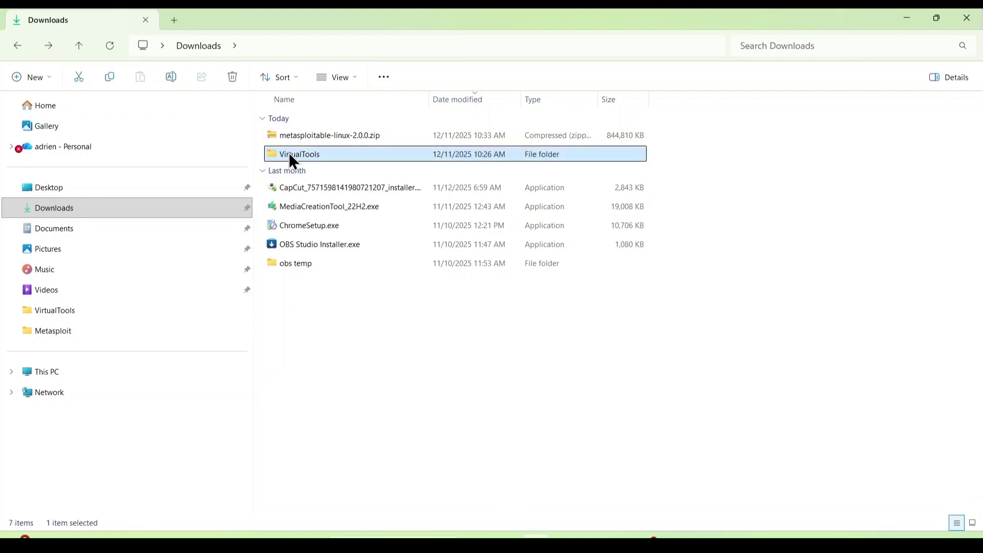
double_click(290, 155)
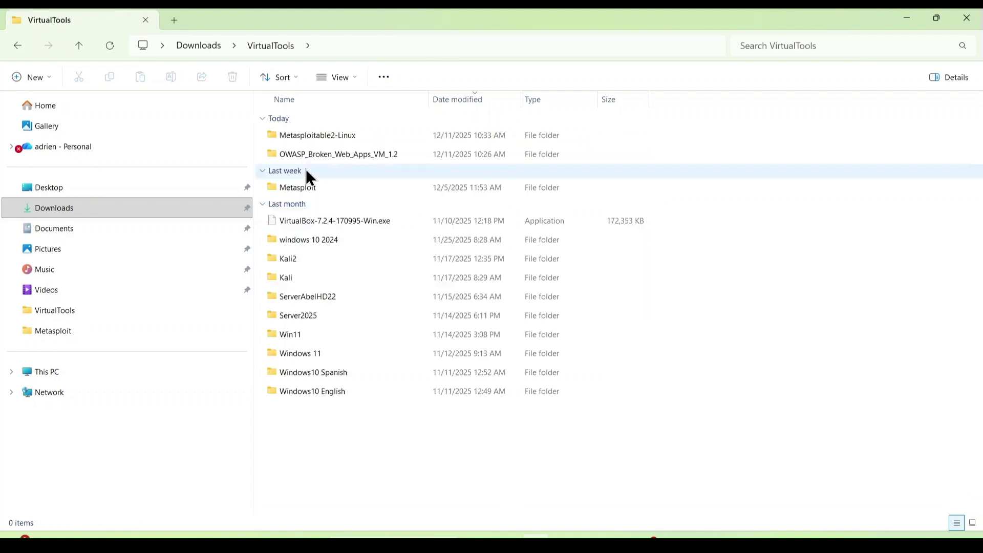
click(17, 45)
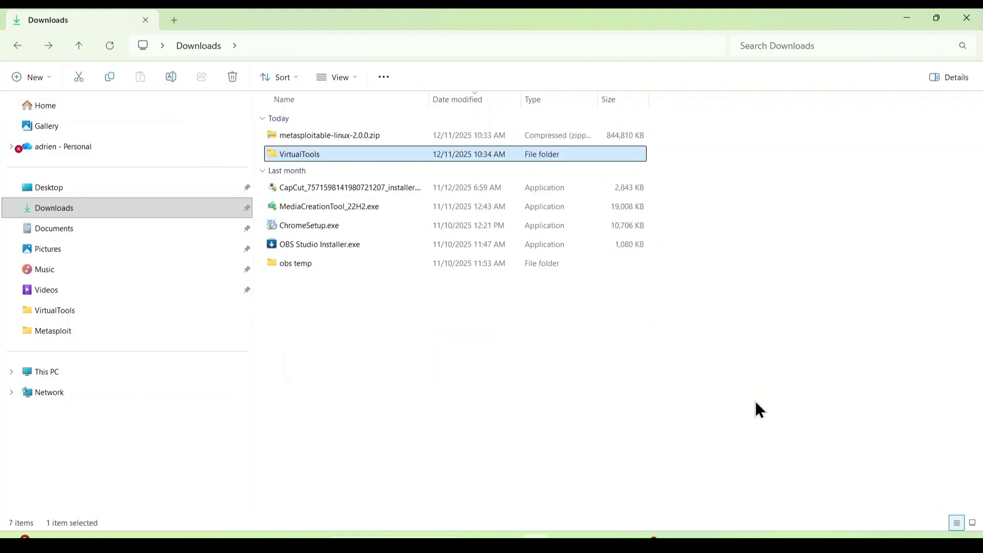
Step: Switch to Oracle VirtualBox Manager and open the Import Virtual Appliance wizard
mouse_move(619, 536)
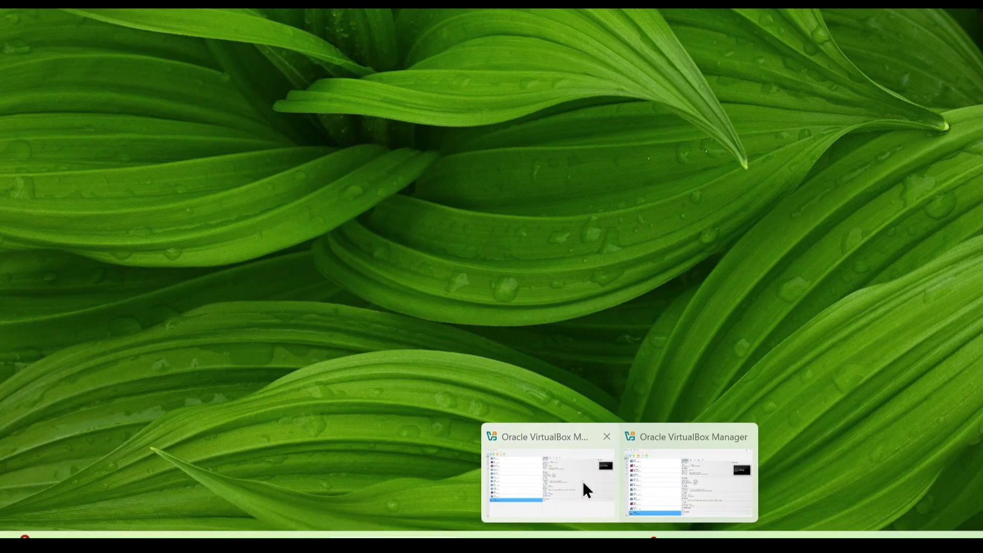
key(Escape)
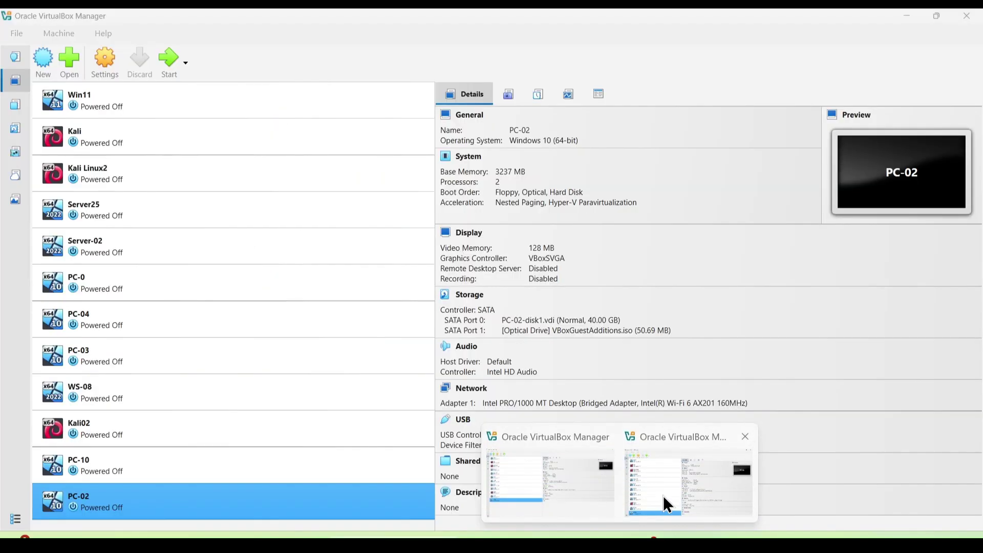
click(663, 496)
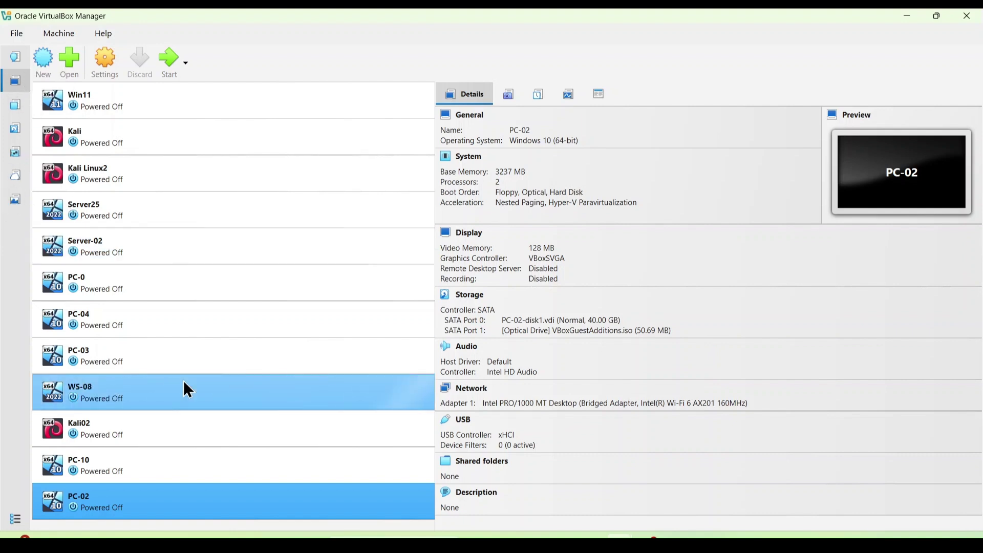
click(16, 35)
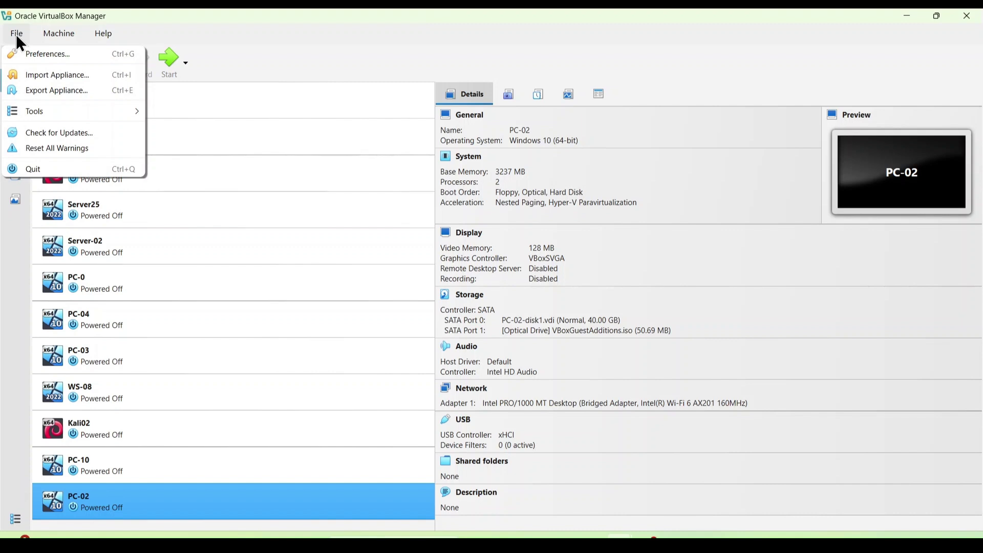
click(50, 77)
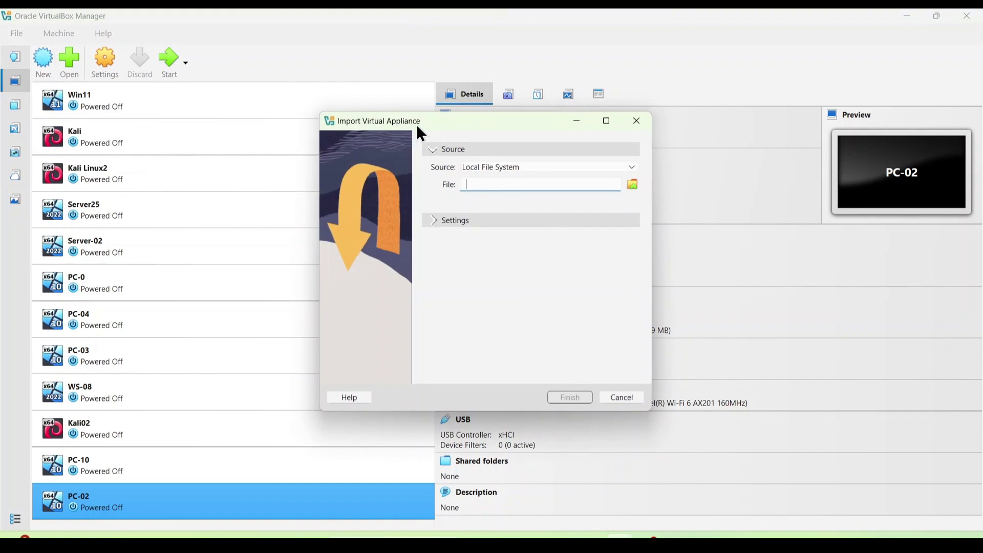
Step: Import the appliance Metasploitable2-Spring-2025-template.ova from the Metasploit folder inside Downloads > VirtualTools
click(633, 184)
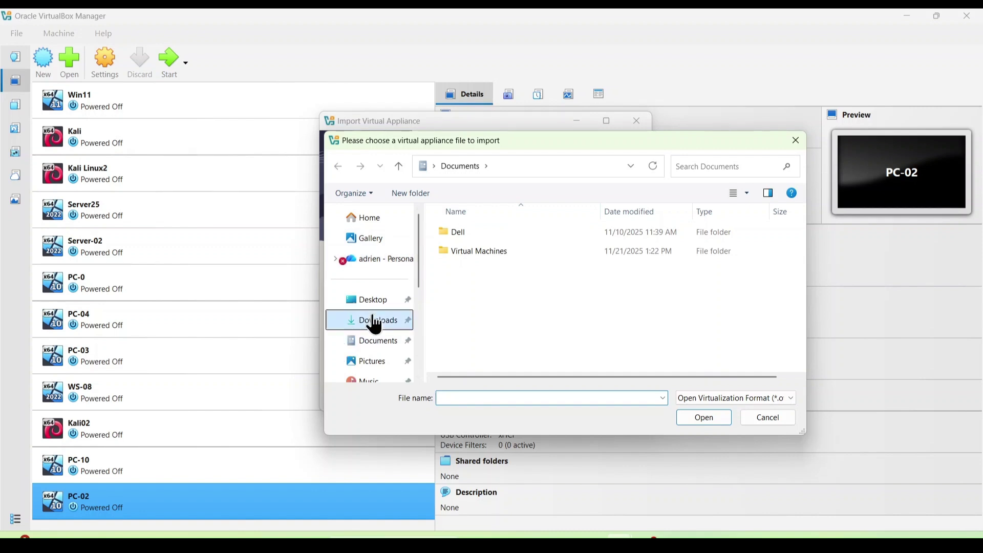
click(374, 323)
double_click(467, 241)
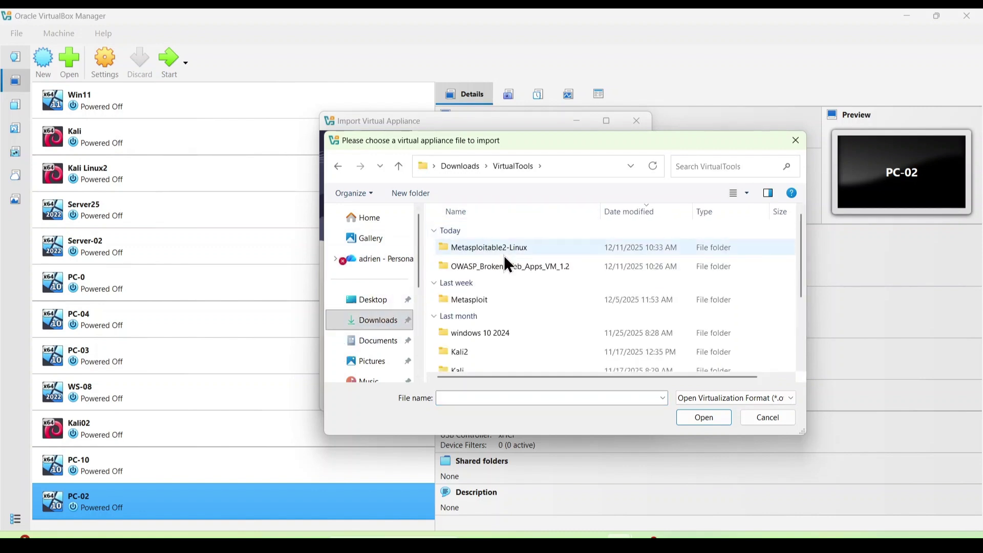
double_click(463, 297)
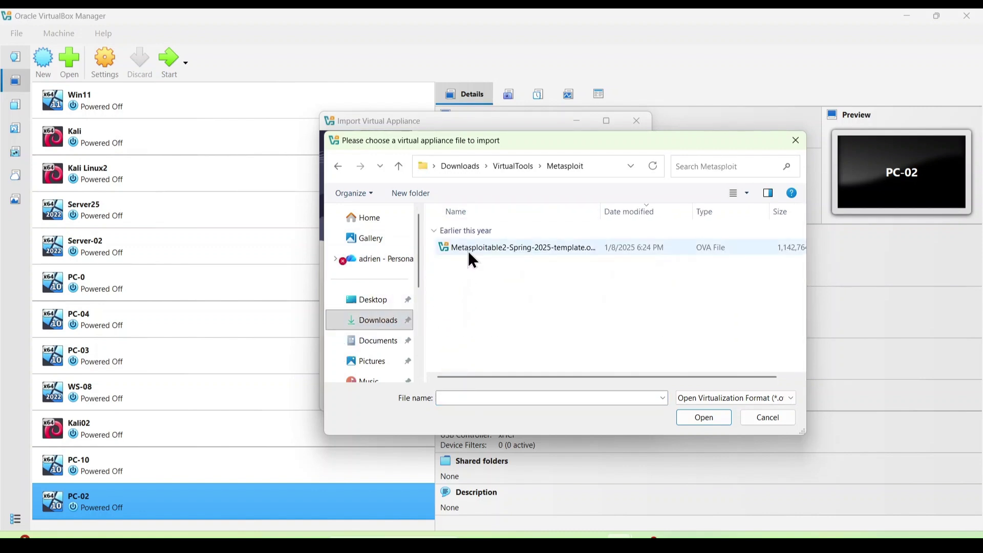
click(467, 250)
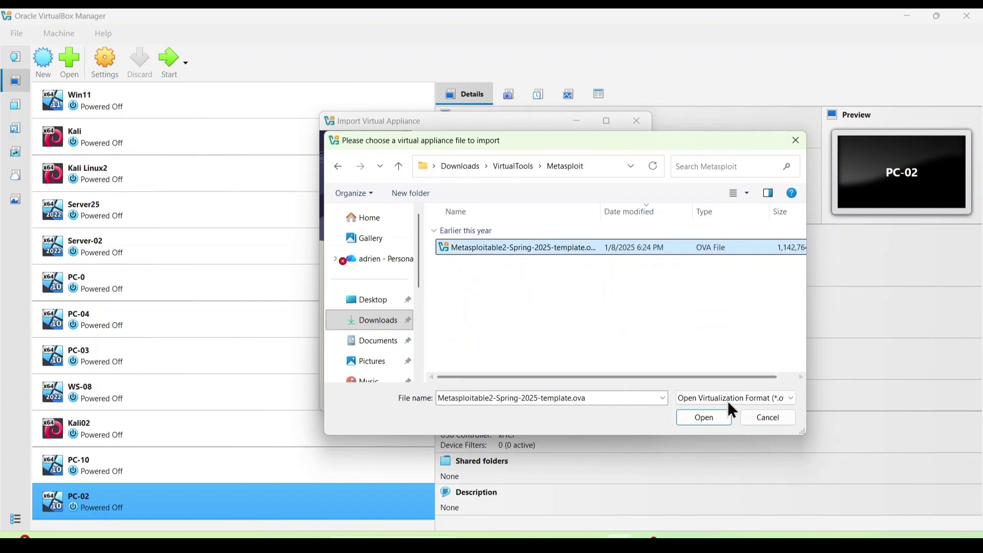
click(707, 417)
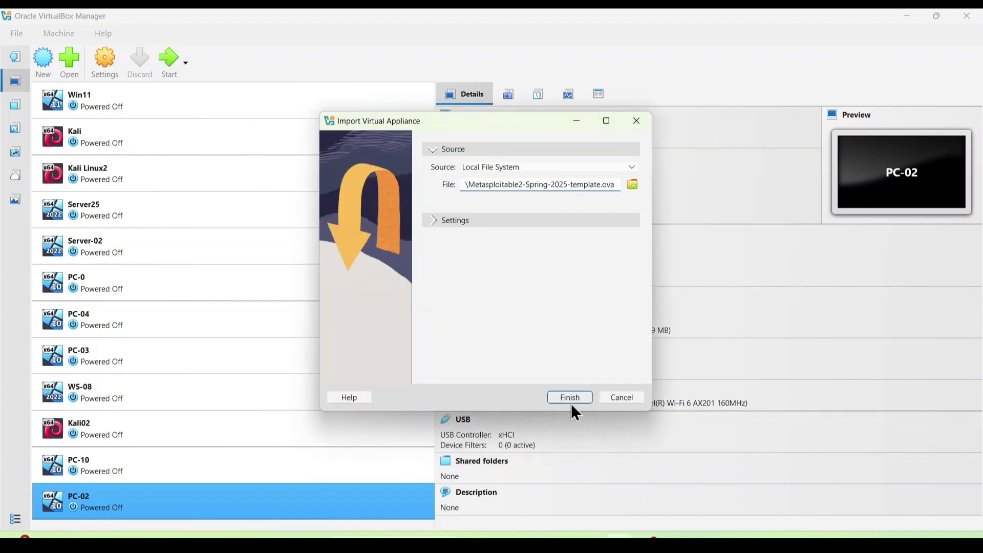
click(570, 398)
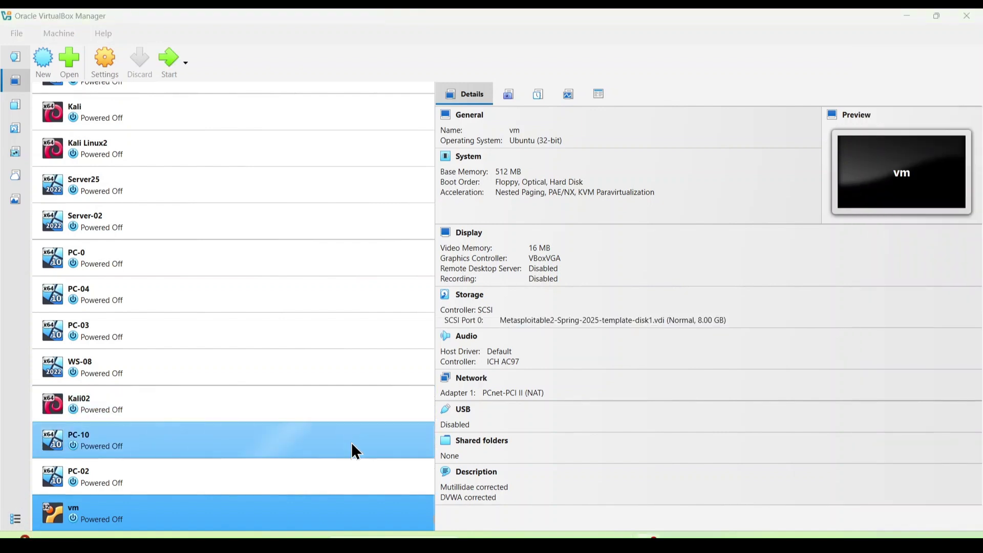
Step: Attach network Adapter 1 of the imported vm machine to Bridged Adapter and save the settings
click(97, 62)
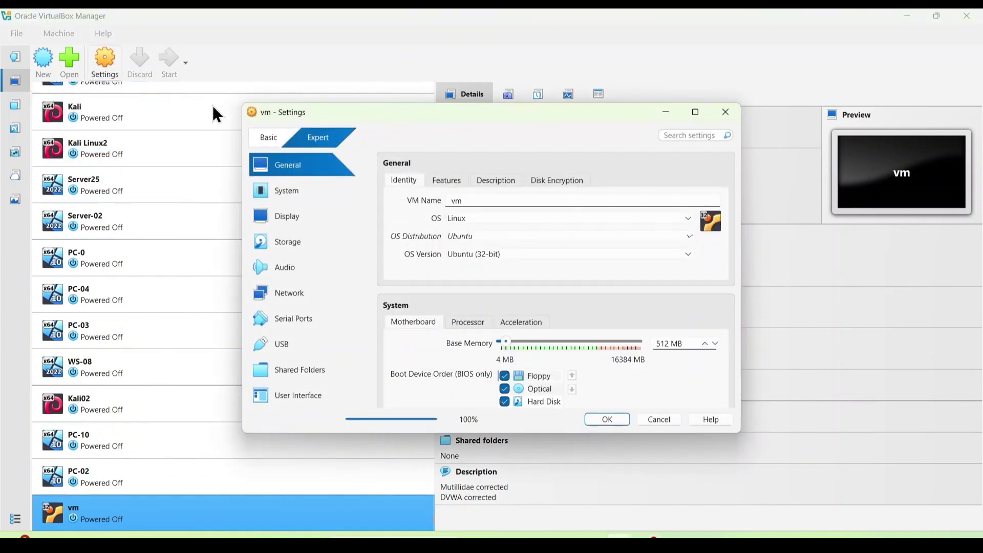
click(285, 294)
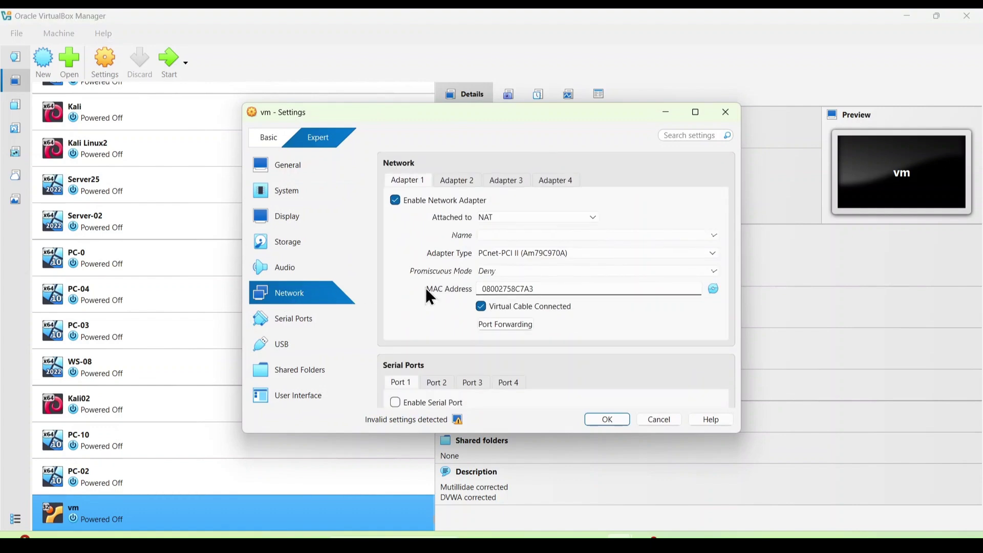
click(576, 216)
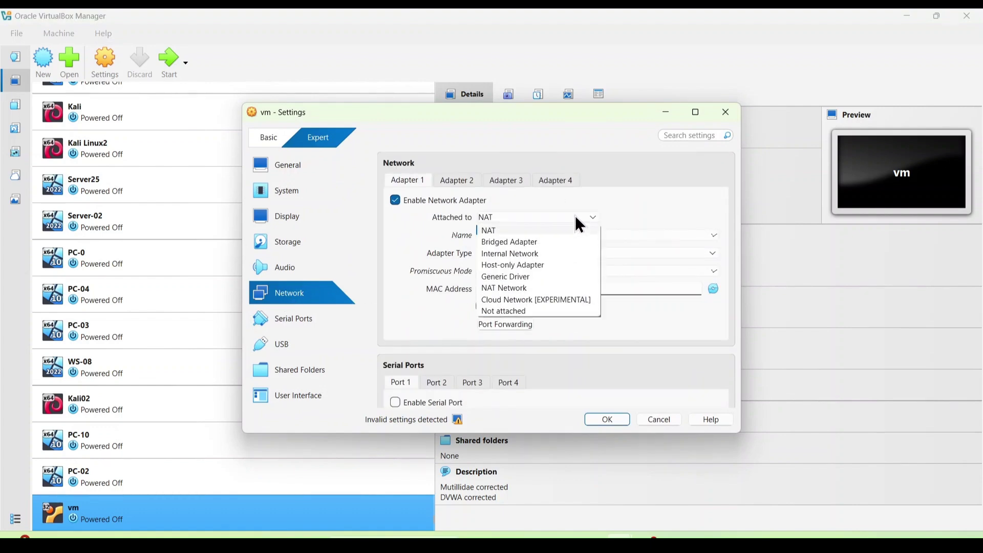
click(520, 242)
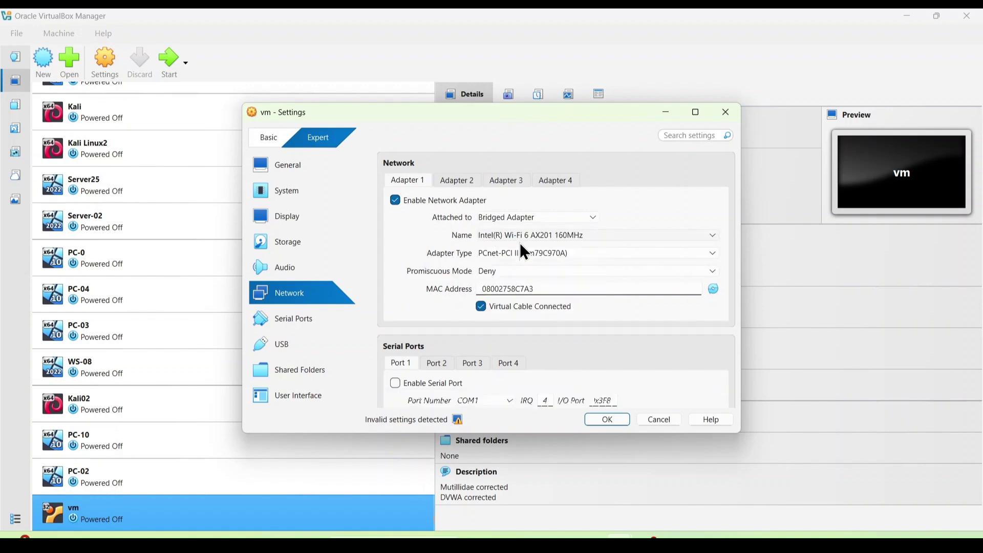
click(607, 419)
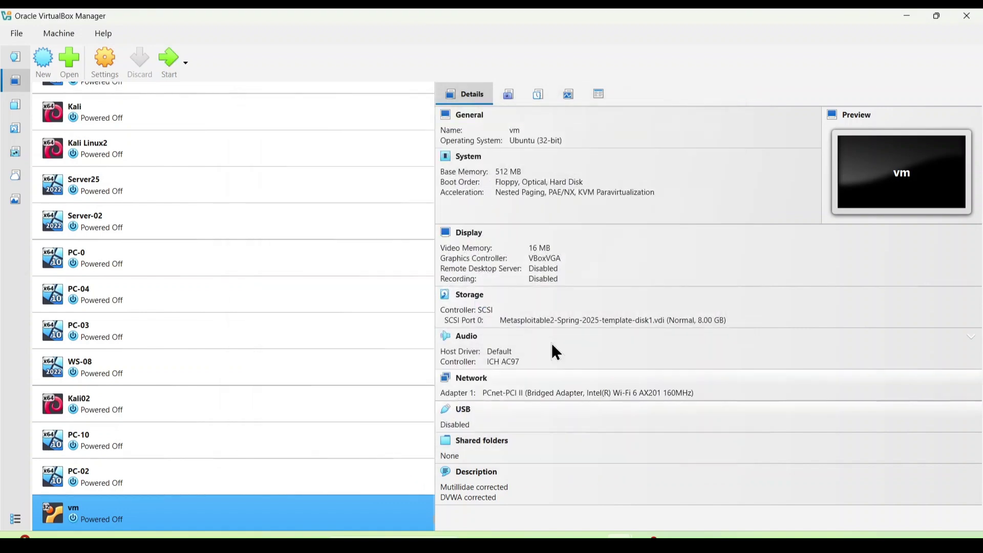
Step: Start the imported vm machine and release its captured mouse and keyboard back to the host
click(167, 60)
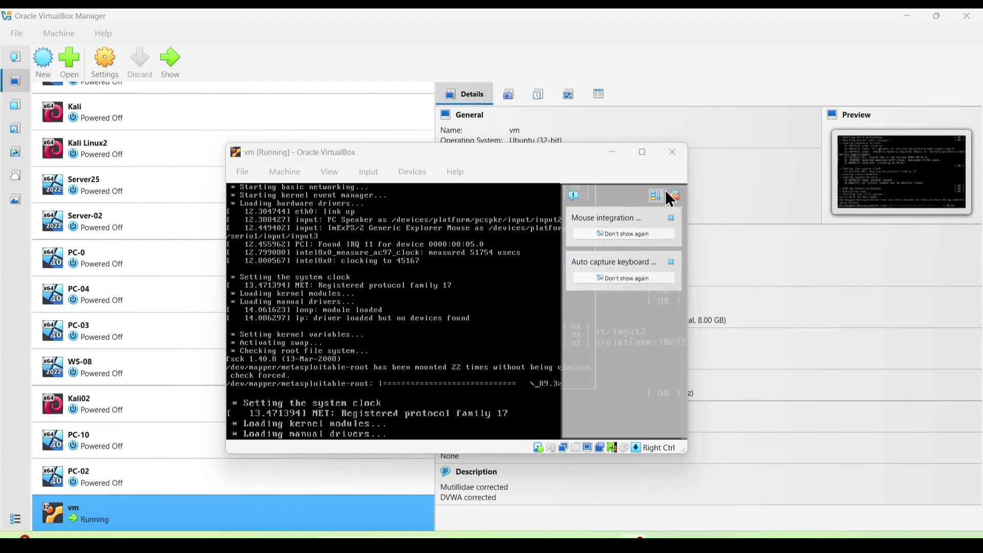
click(672, 202)
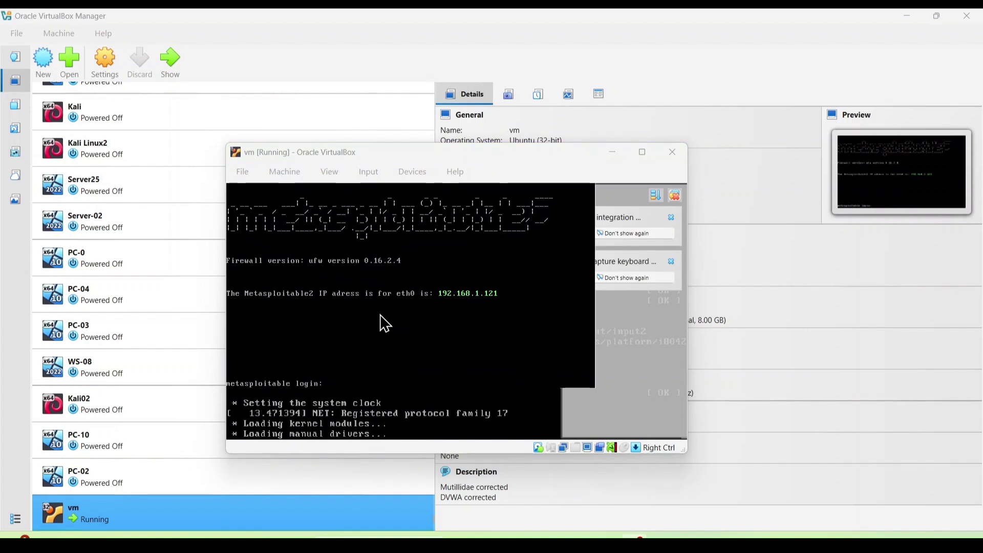
click(675, 202)
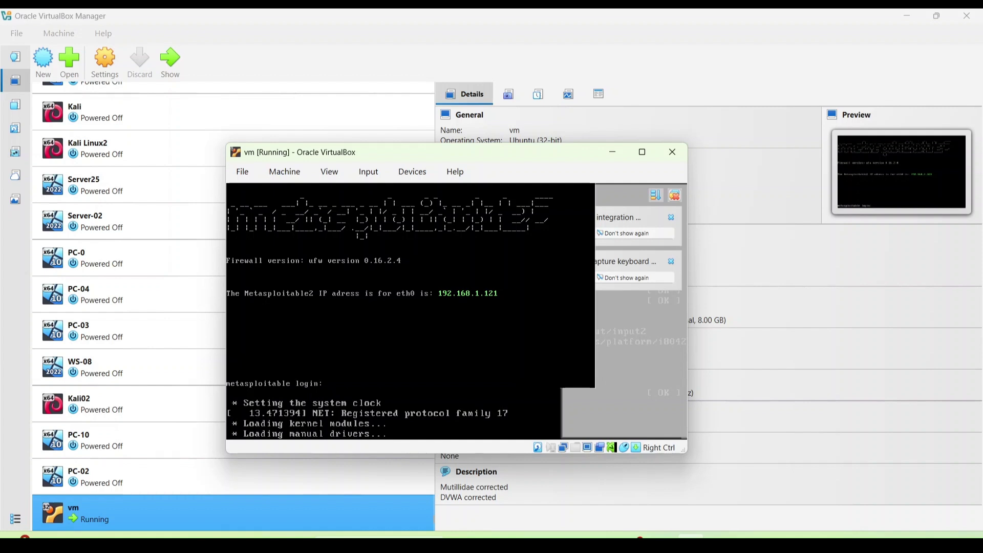
key(Control_R)
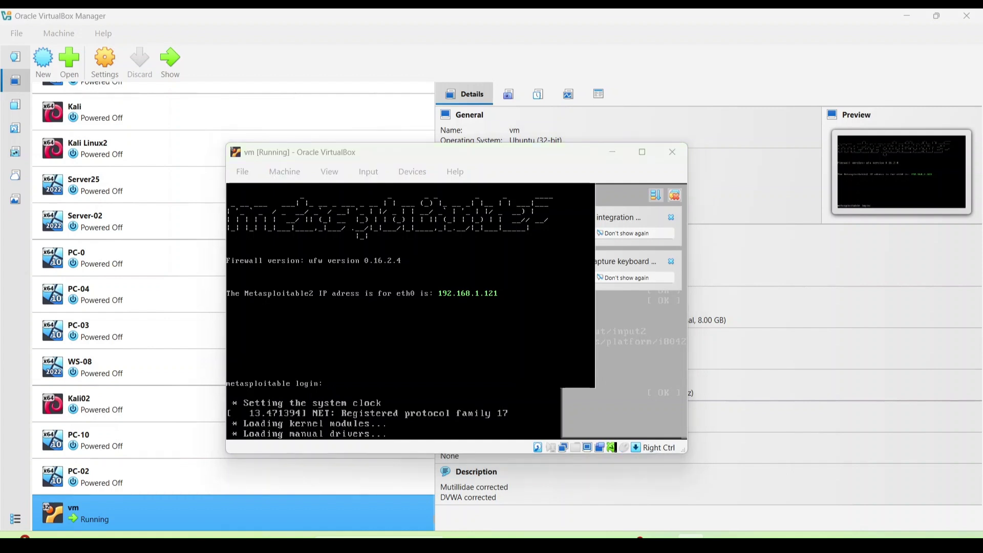
key(Control_R)
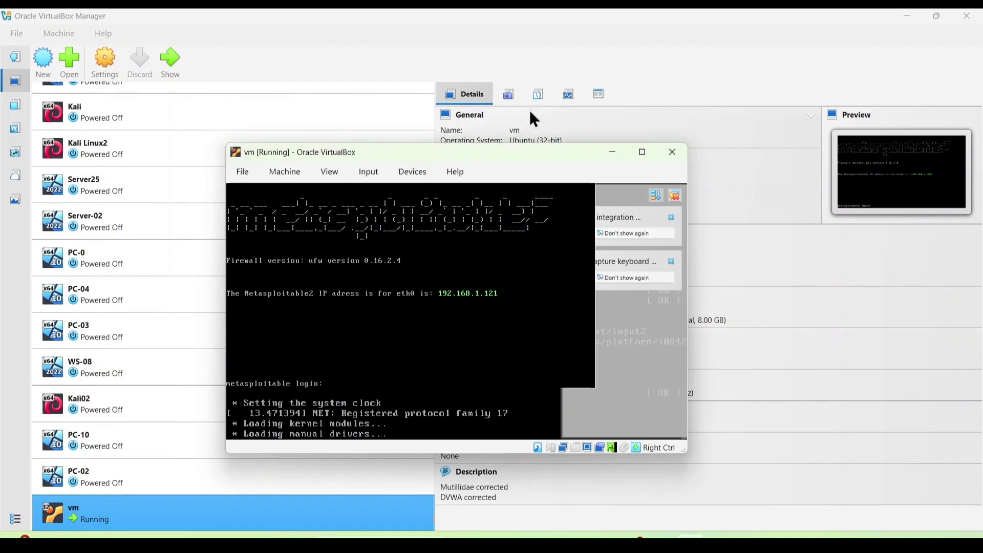